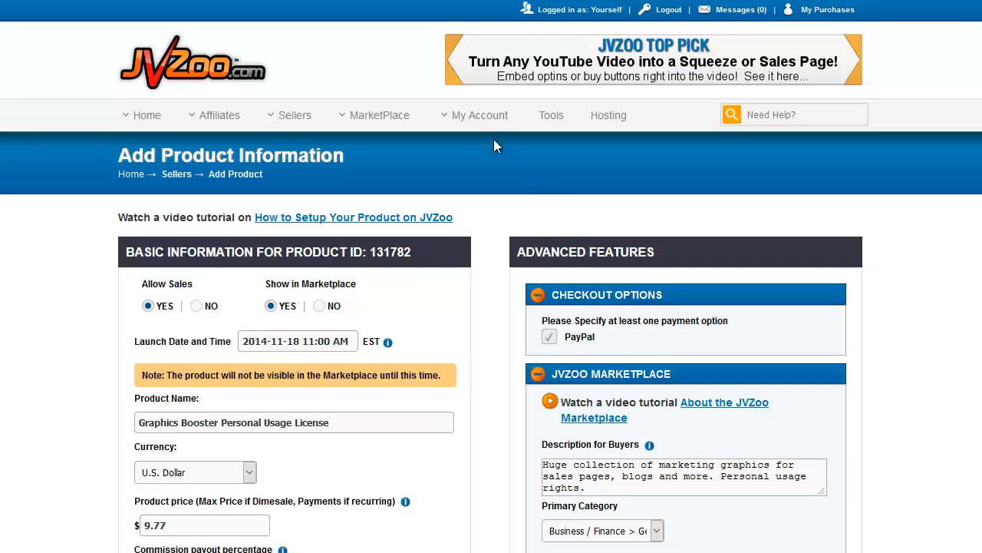
# Step: Review the product's basic information and marketplace settings, highlighting the personal usage rights wording in the buyer description
pyautogui.moveTo(484, 127)
pyautogui.scroll(-3, 900, 327)
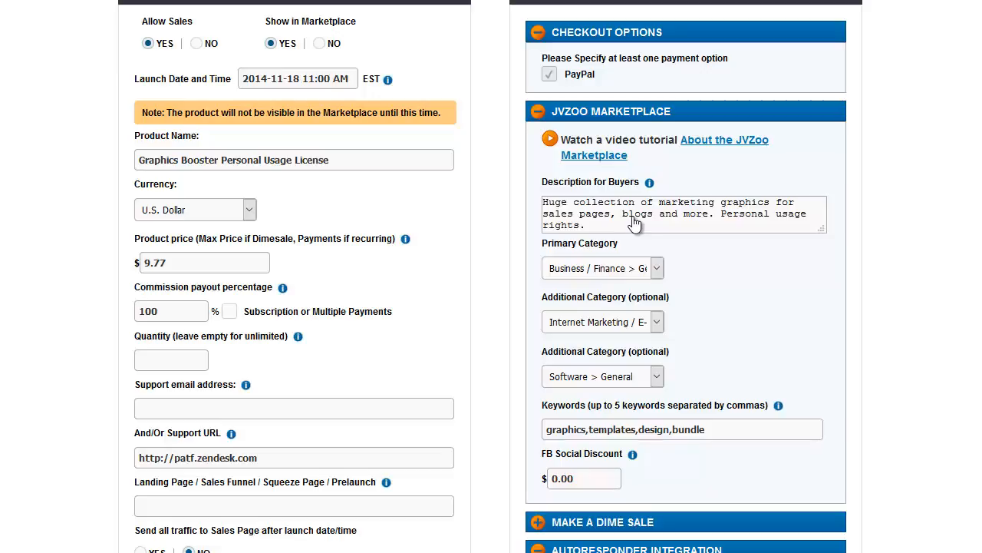
pyautogui.moveTo(721, 221); pyautogui.dragTo(739, 231)
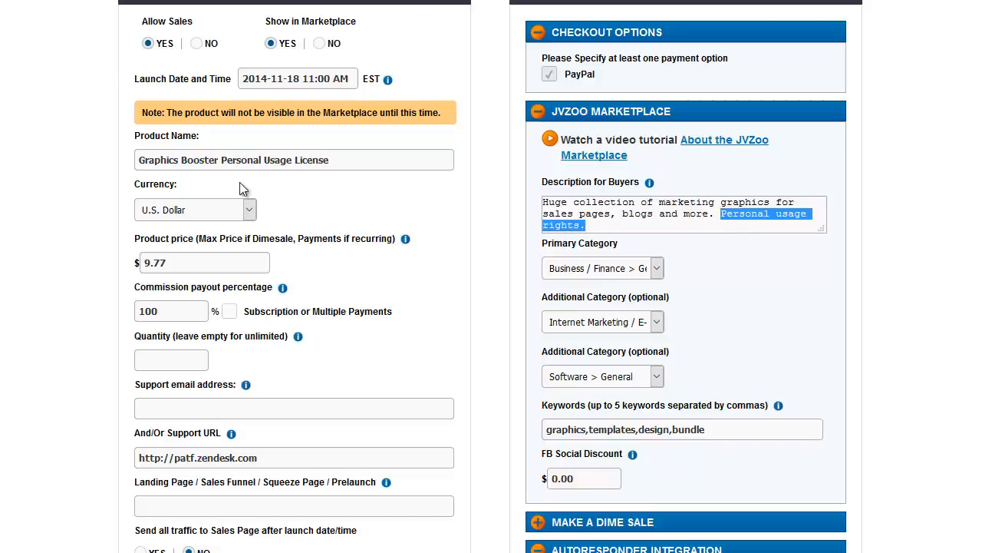
pyautogui.click(737, 250)
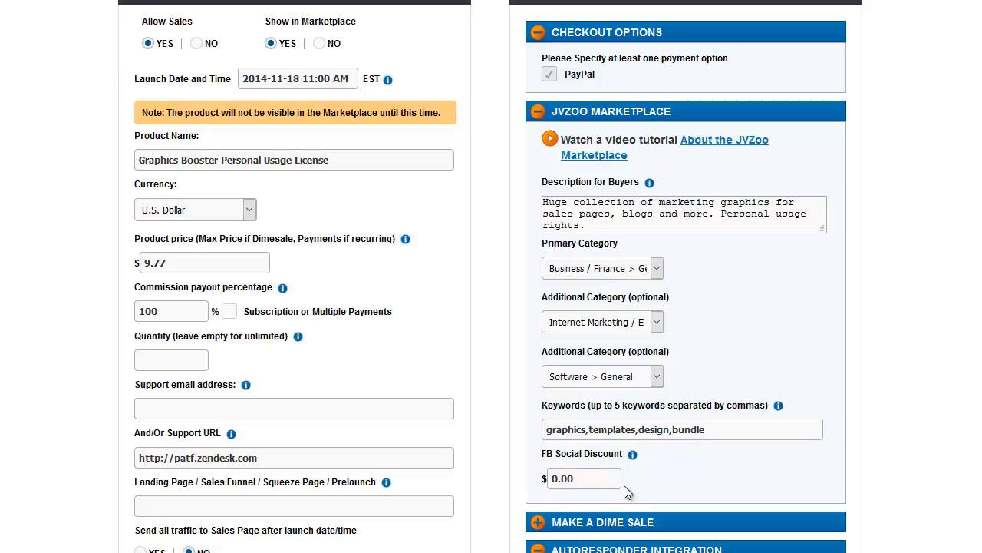
pyautogui.scroll(-3, 912, 440)
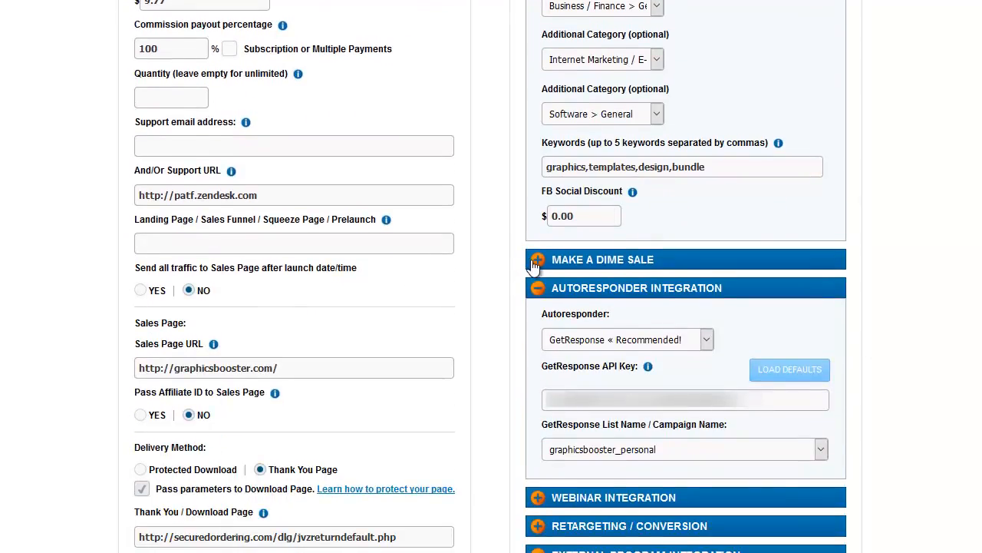
# Step: Fill in the dime sale with a start price of $5.00, increasing by $.02 every 3 sales
pyautogui.scroll(1, 502, 206)
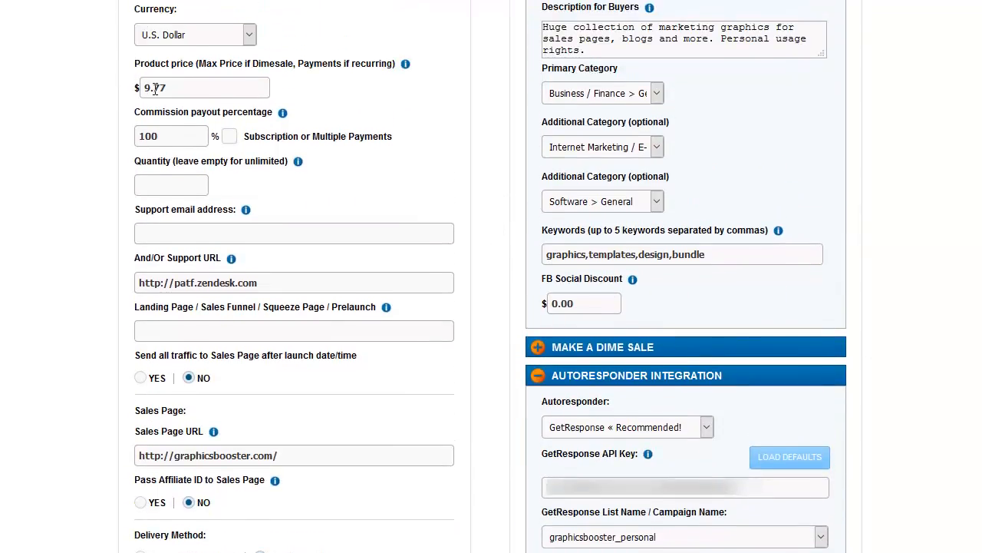
pyautogui.click(538, 348)
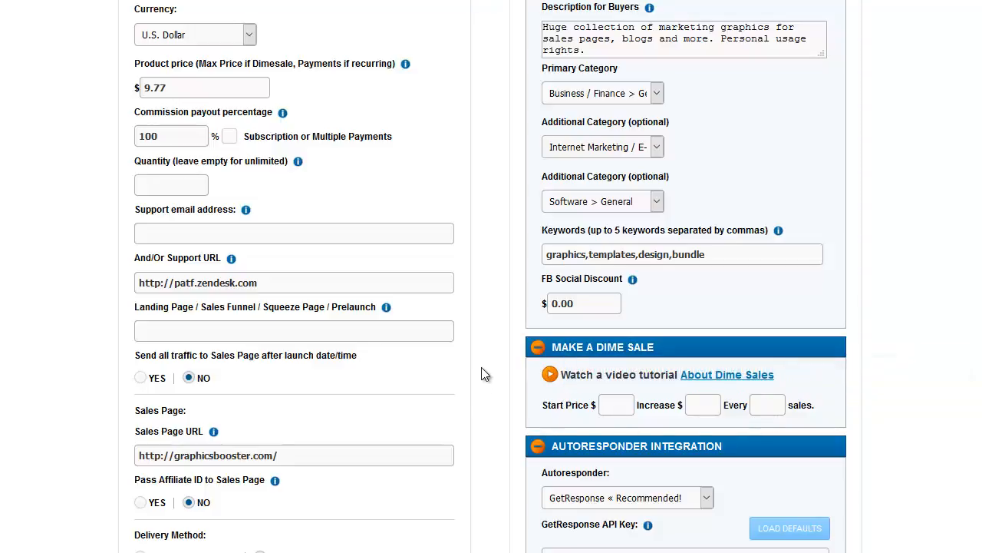
pyautogui.click(622, 413)
pyautogui.write('5.00')
pyautogui.doubleClick(172, 85)
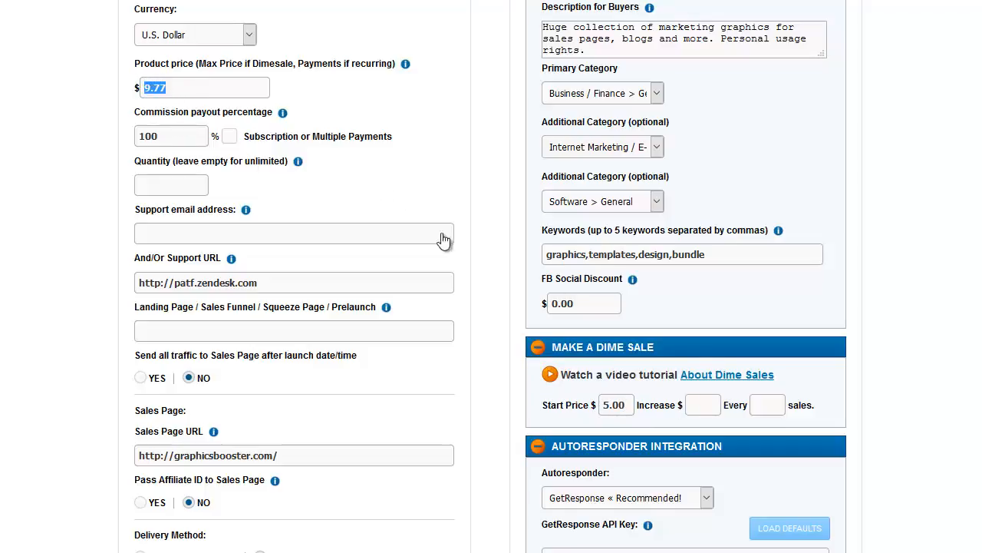
pyautogui.click(695, 406)
pyautogui.write('.02')
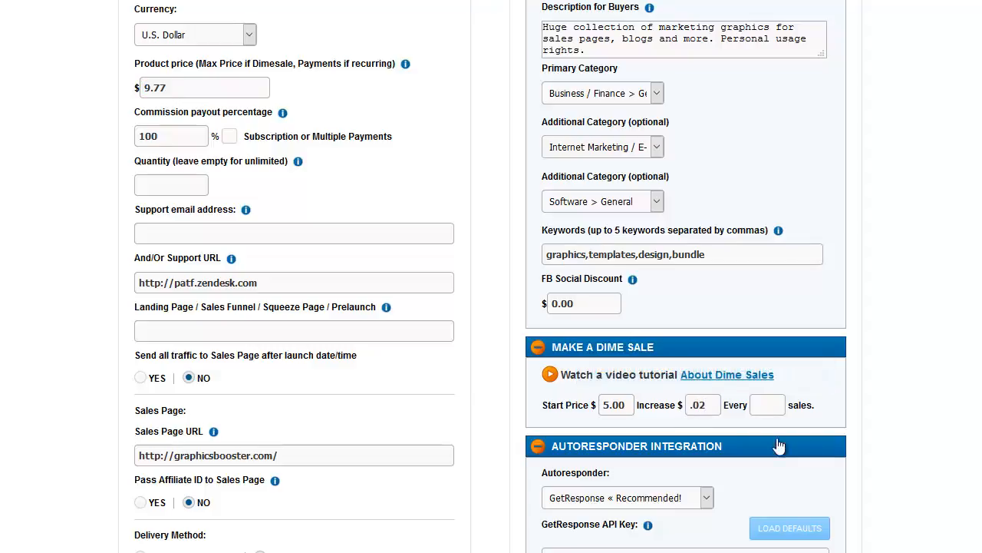
pyautogui.click(773, 409)
pyautogui.write('3')
# Step: Clear the dime sale's sales interval, price increase and start price, and collapse its section
pyautogui.click(760, 405)
pyautogui.press('BackSpace')
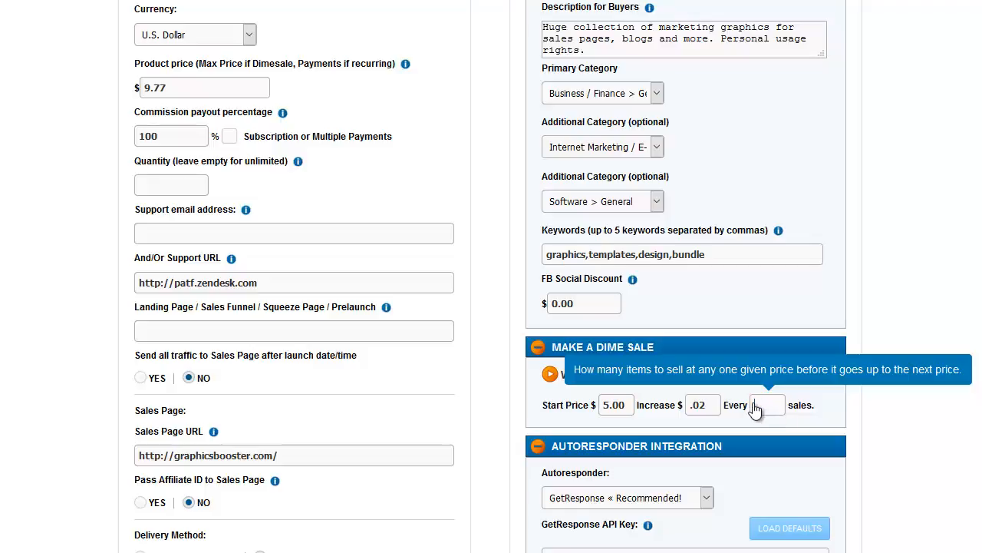
pyautogui.moveTo(706, 406); pyautogui.dragTo(585, 406)
pyautogui.press('BackSpace')
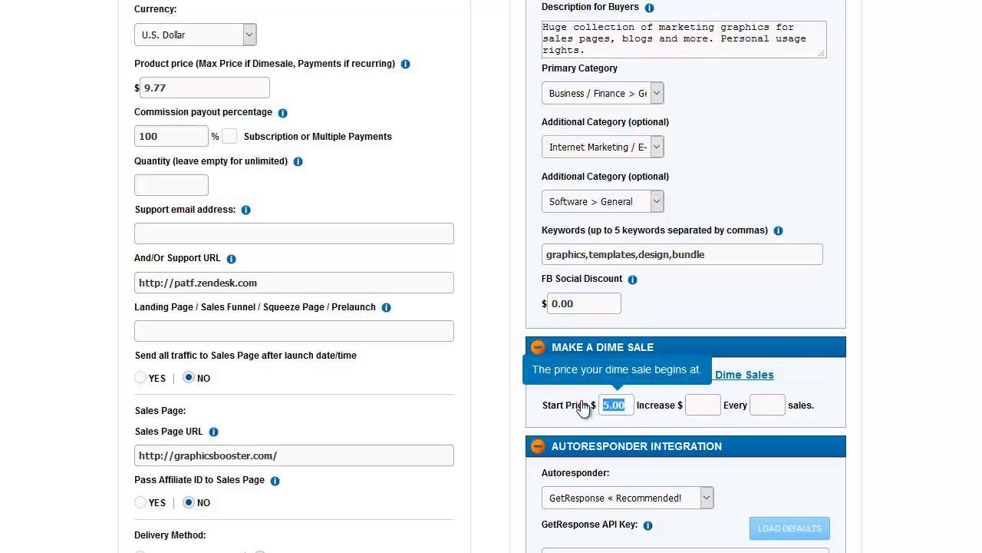
pyautogui.press('BackSpace')
pyautogui.click(538, 347)
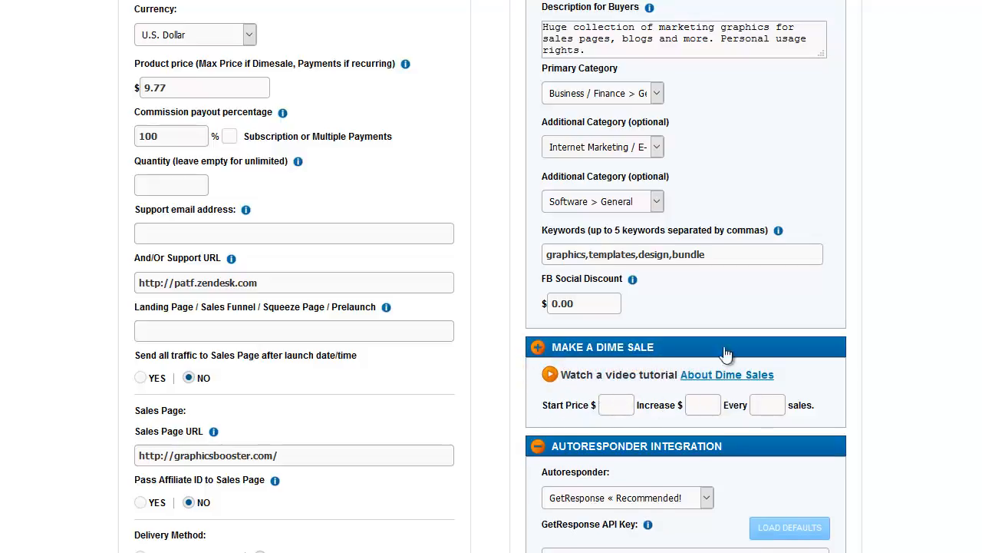
# Step: Examine the autoresponder integration settings, including the GetResponse API key field and the campaign list
pyautogui.scroll(-2, 930, 345)
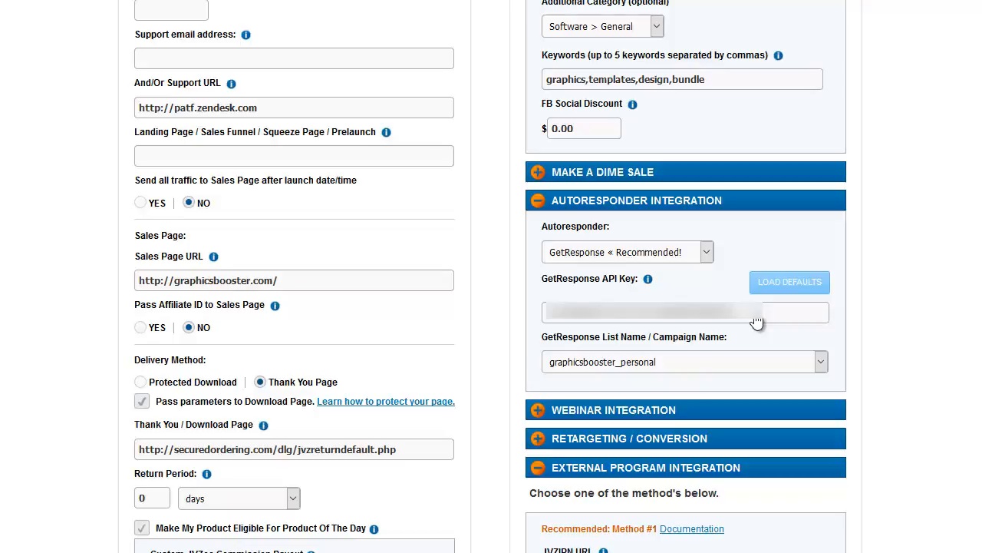
pyautogui.moveTo(755, 317); pyautogui.dragTo(472, 324)
pyautogui.click(881, 316)
pyautogui.scroll(-5, 975, 325)
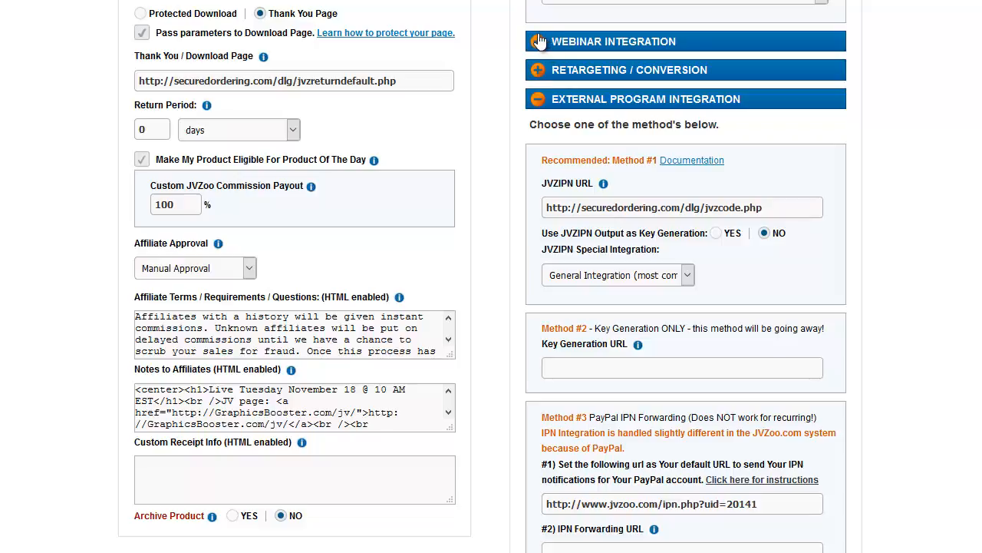
# Step: Examine the webinar integration options and the retargeting and conversion script options, collapsing each section again
pyautogui.click(539, 42)
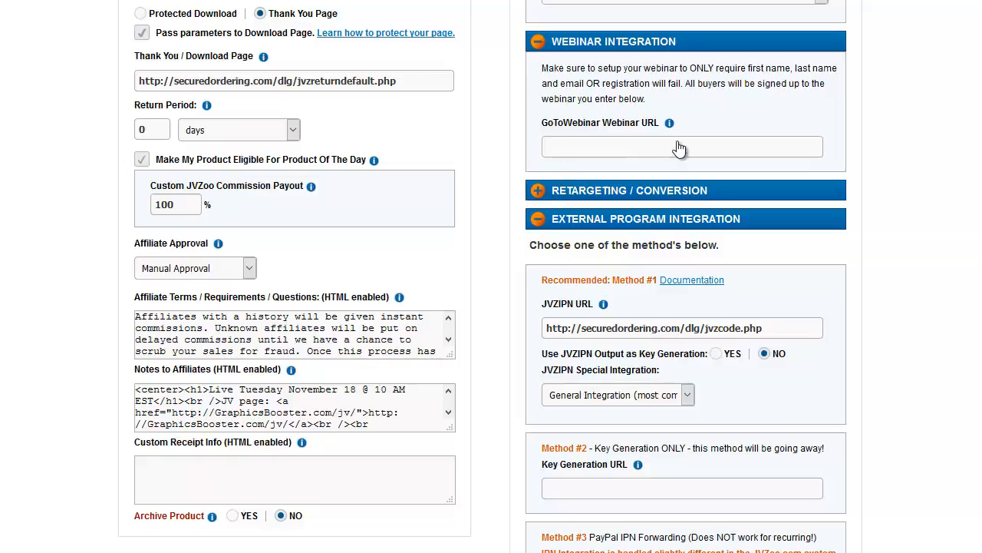
pyautogui.click(539, 43)
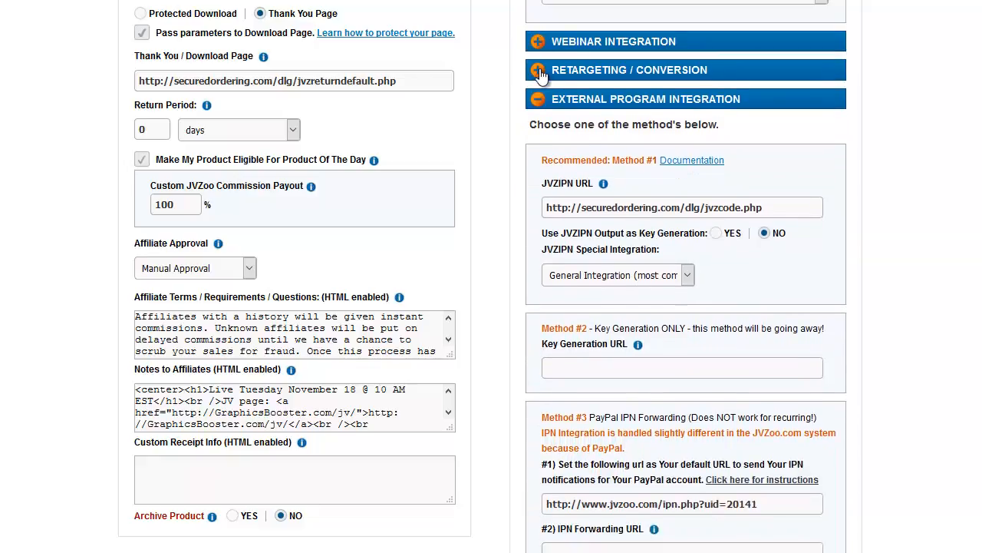
pyautogui.click(540, 72)
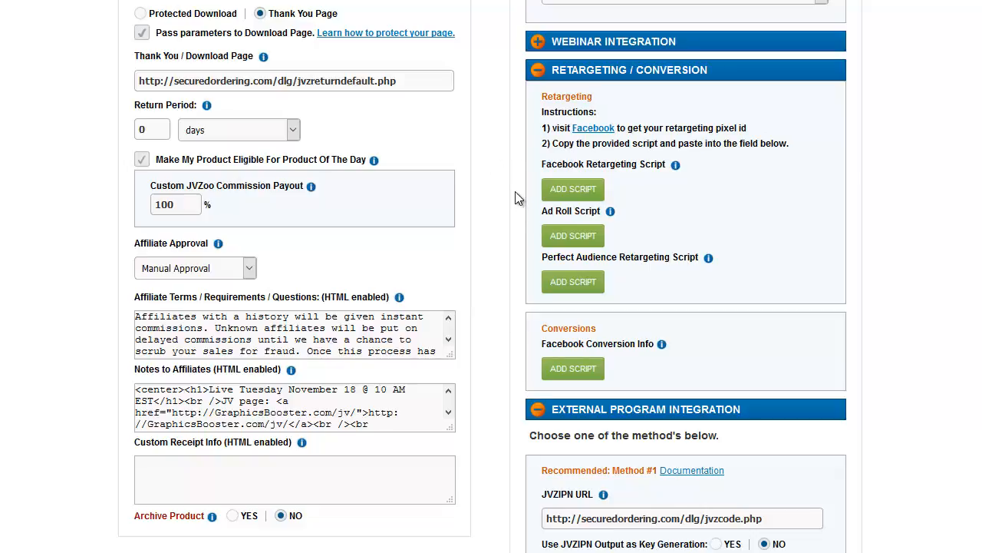
pyautogui.click(538, 71)
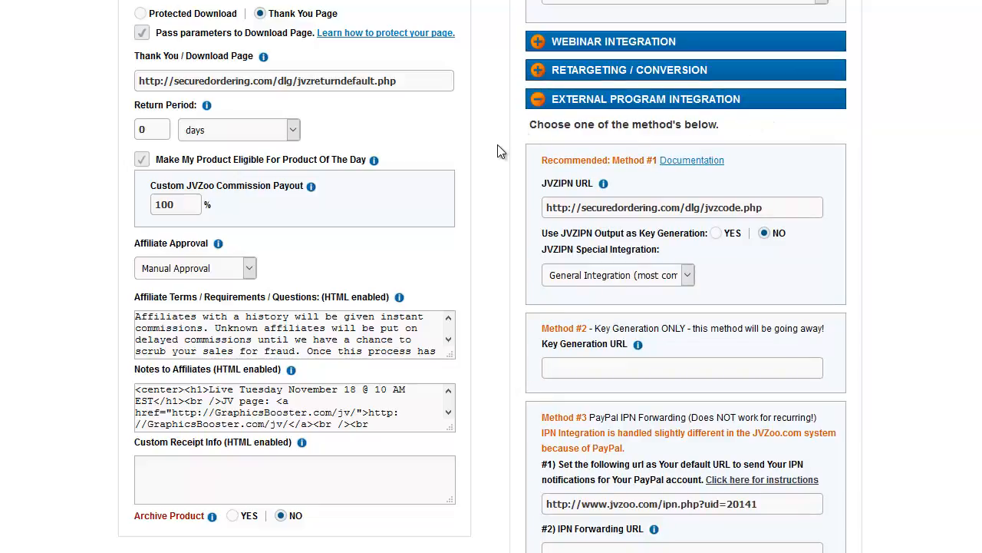
# Step: Review the external program integration methods and save the product
pyautogui.scroll(-1, 498, 144)
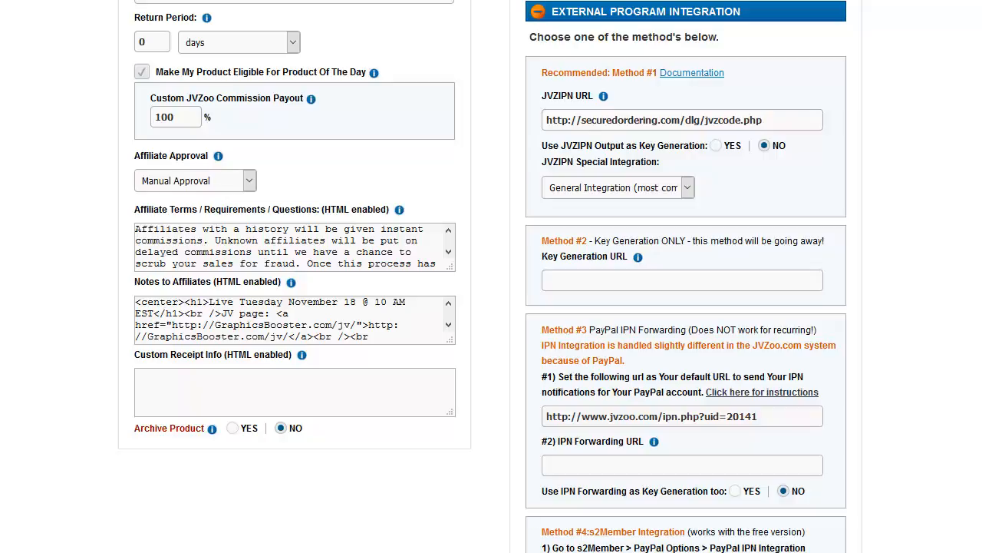
pyautogui.scroll(-3, 483, 277)
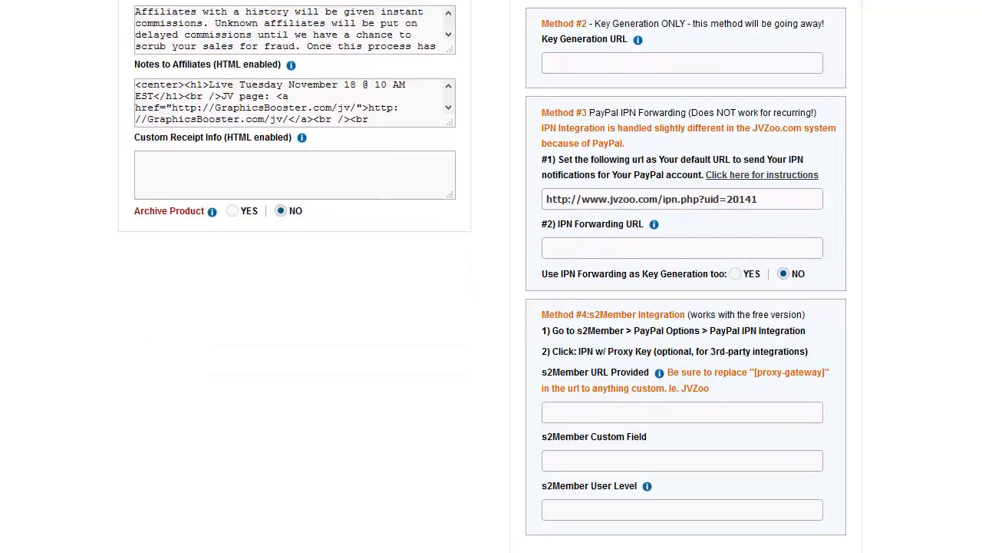
pyautogui.scroll(5, 482, 277)
pyautogui.scroll(-5, 483, 276)
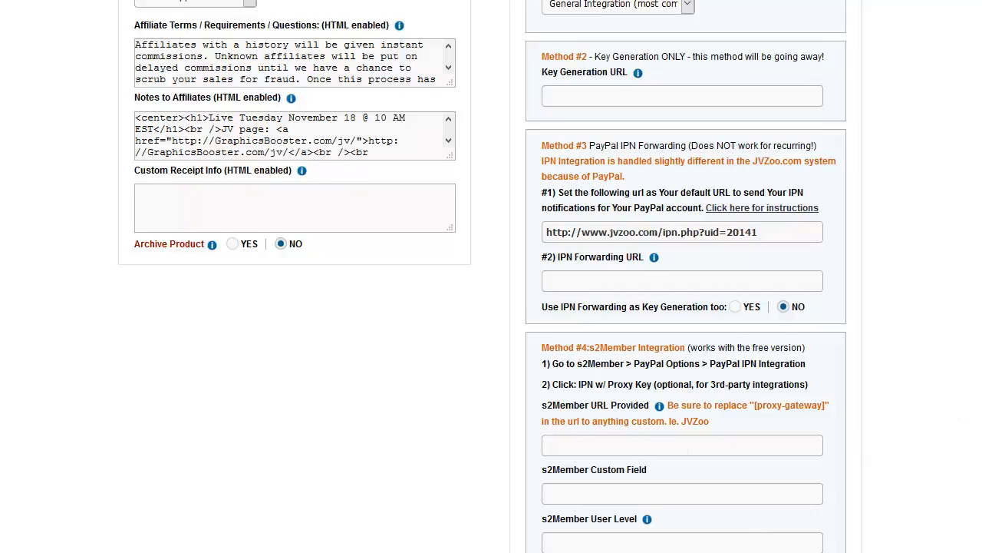
pyautogui.scroll(-3, 491, 276)
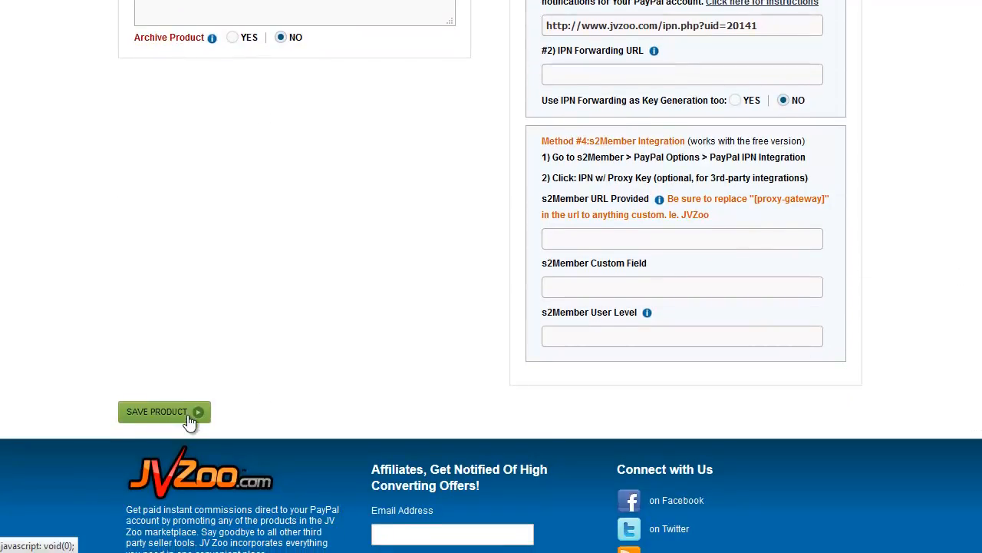
pyautogui.click(190, 422)
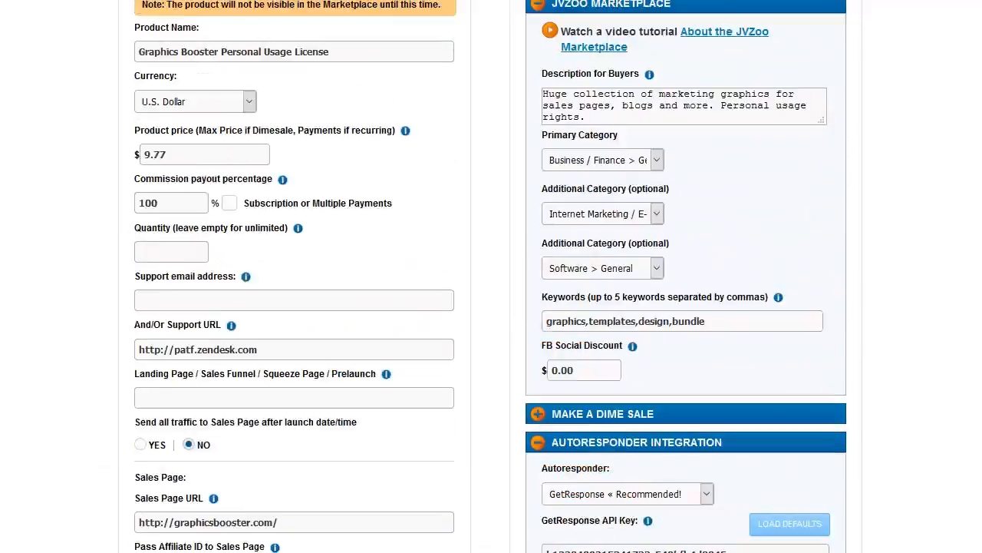